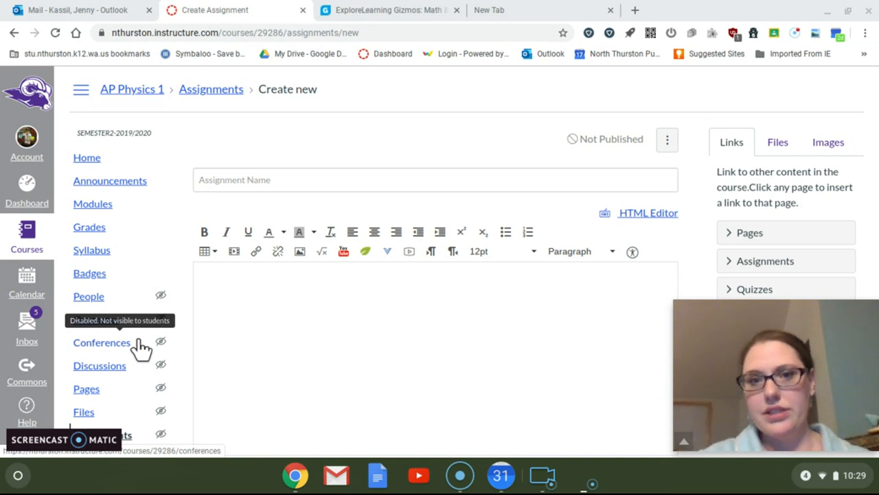
pyautogui.click(204, 233)
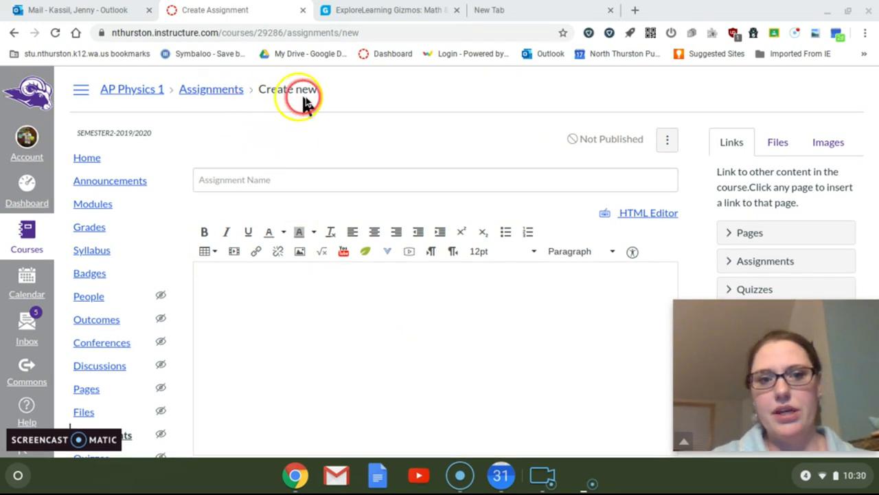
pyautogui.click(338, 322)
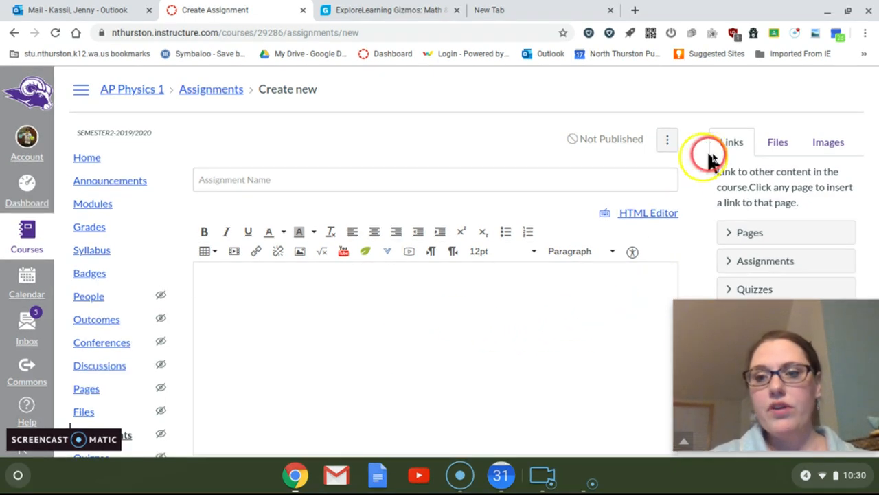
pyautogui.moveTo(715, 406); pyautogui.dragTo(35, 173)
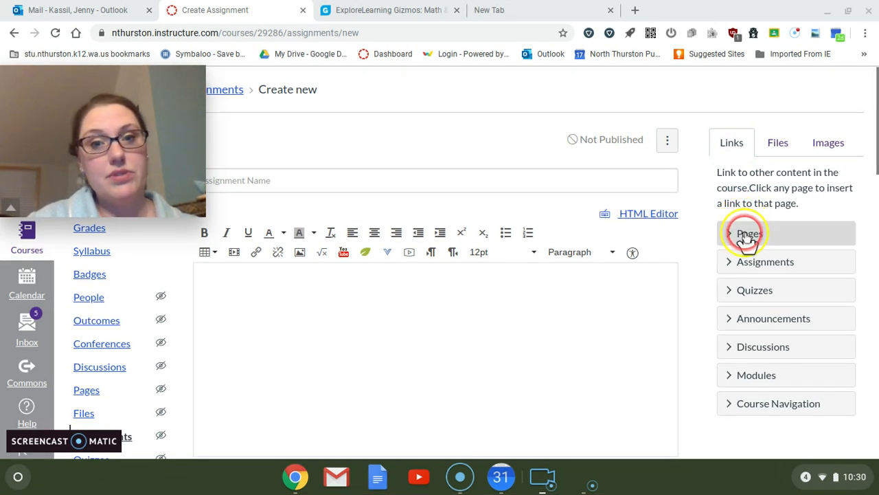
# Insert a link to the course assignment "4.3 Sound Physics Homework" in the assignment description
pyautogui.click(746, 264)
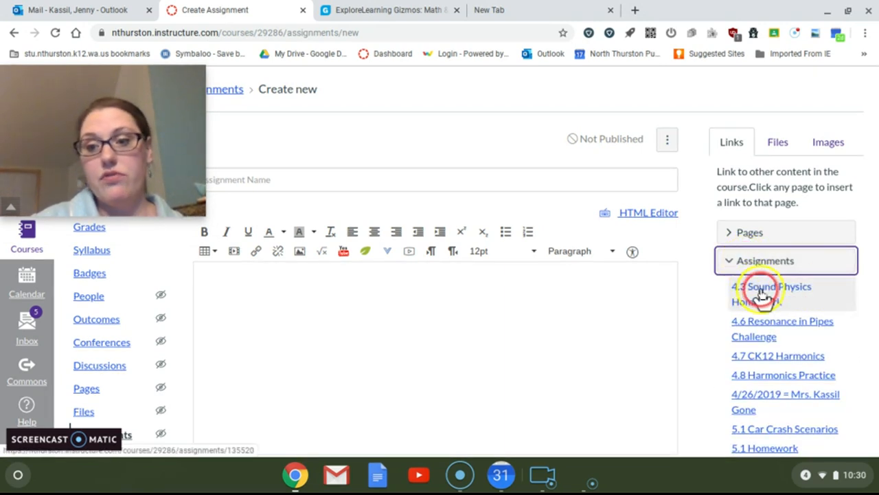
pyautogui.click(761, 293)
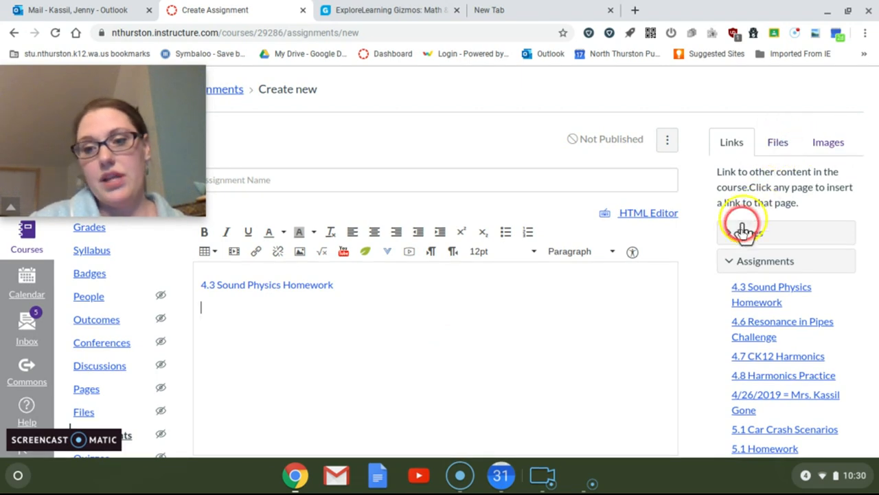
pyautogui.click(733, 261)
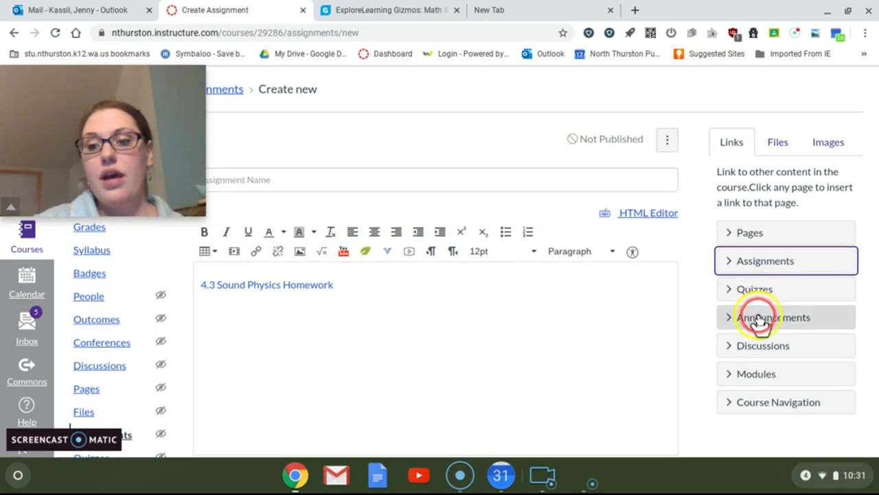
# Examine the list of course pages that can be linked in the assignment
pyautogui.click(754, 239)
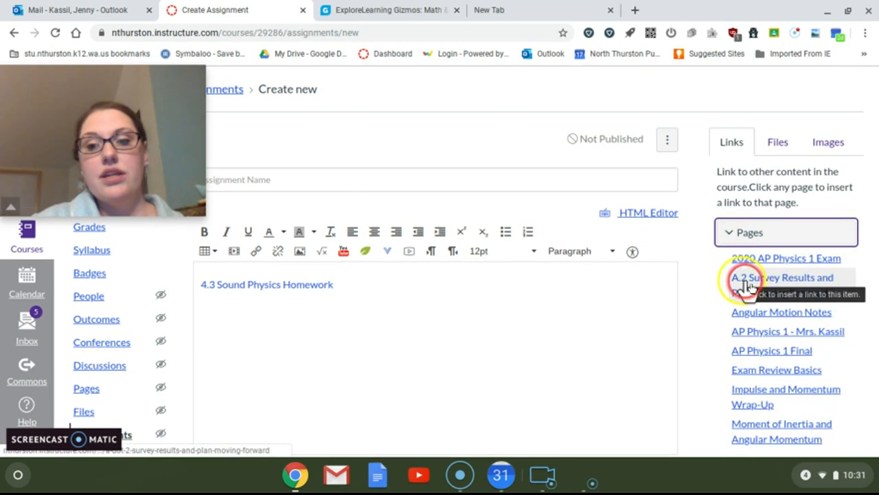
pyautogui.scroll(-6, 788, 328)
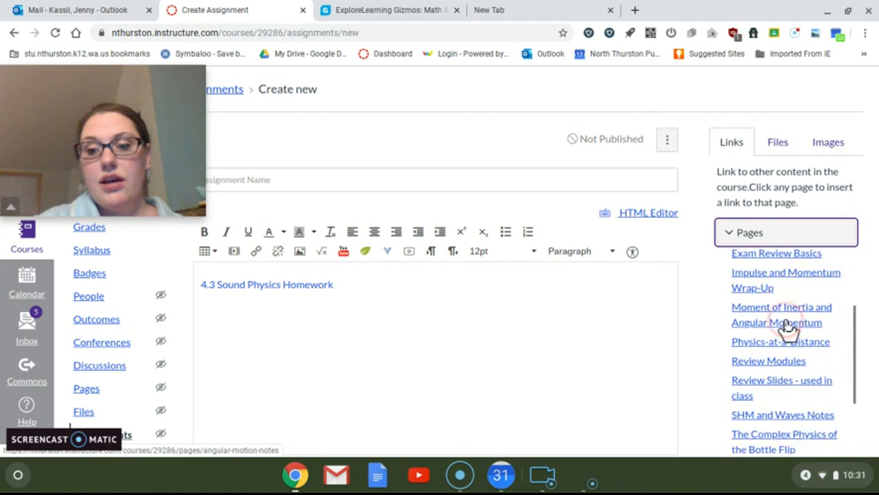
pyautogui.scroll(5, 788, 327)
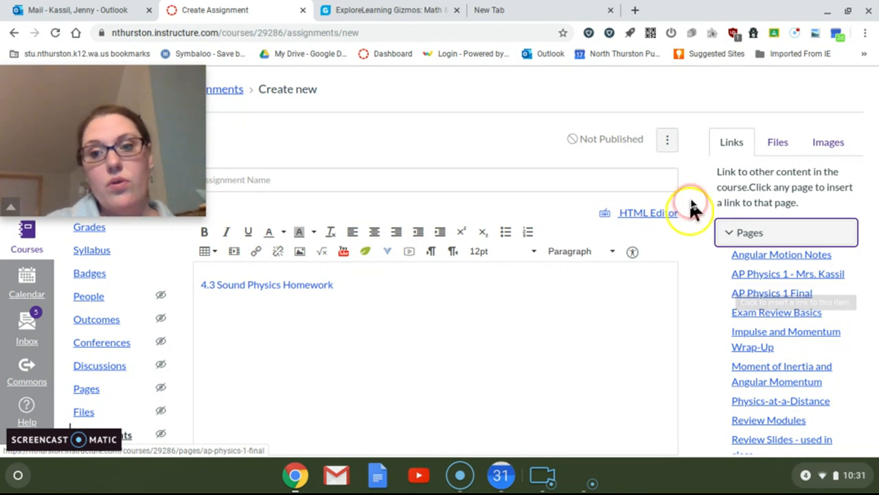
pyautogui.click(732, 234)
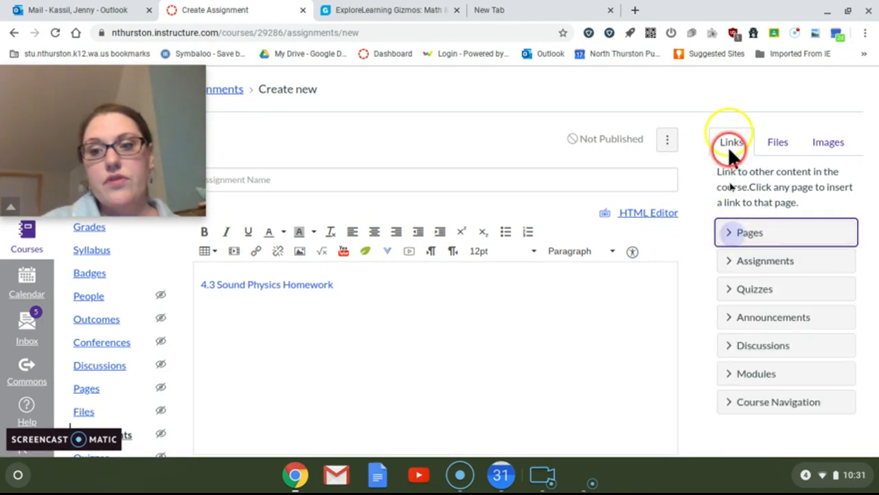
# Insert a download link to the course file IMG_1066.JPG in the assignment description
pyautogui.click(771, 145)
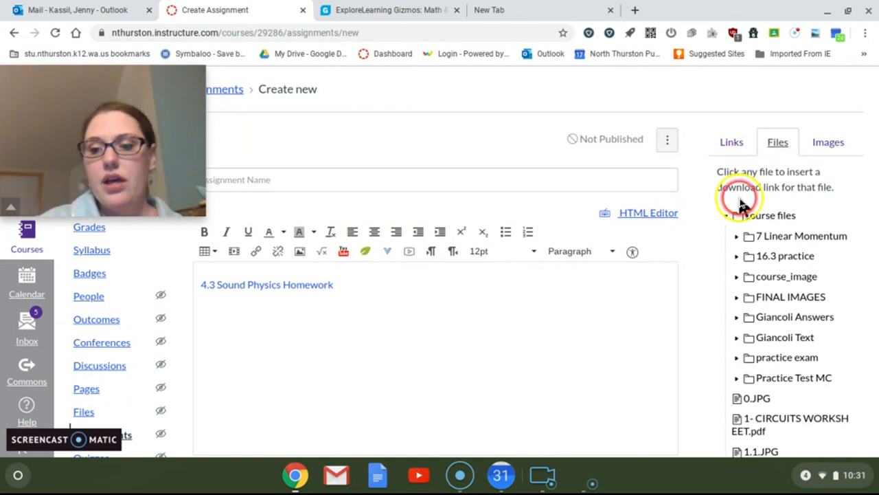
pyautogui.click(756, 220)
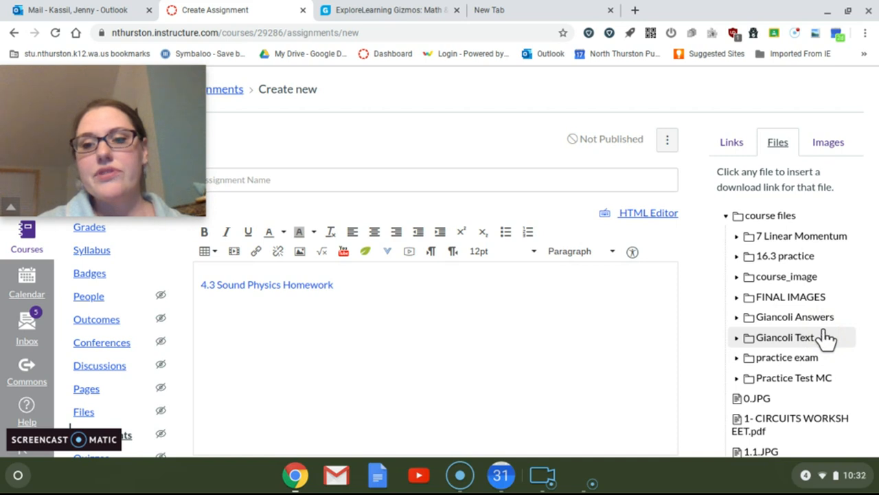
pyautogui.scroll(-4, 827, 336)
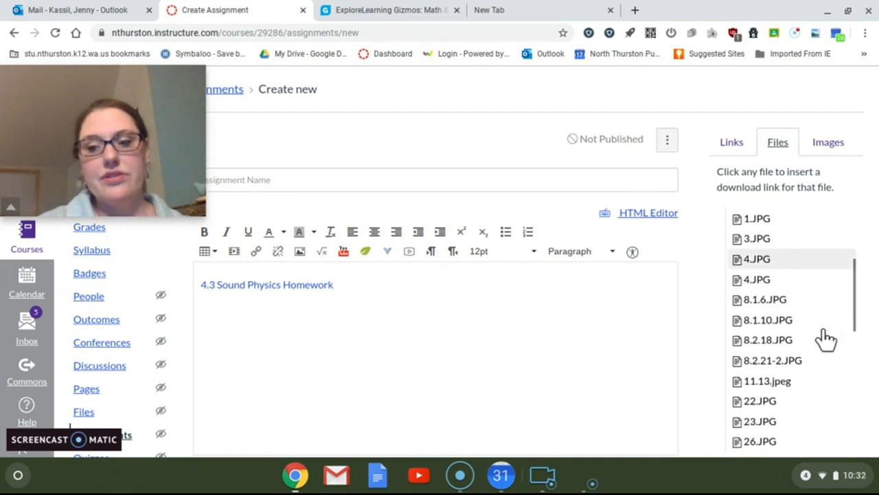
pyautogui.scroll(-6, 826, 337)
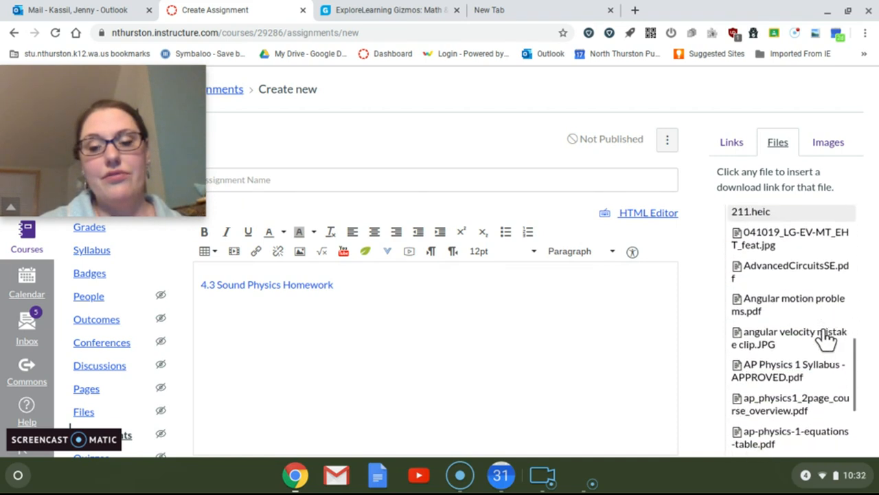
pyautogui.scroll(-6, 826, 337)
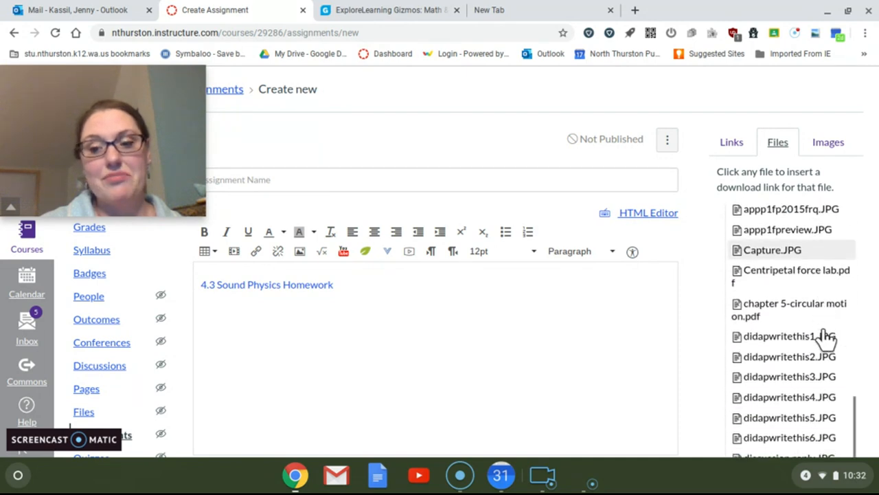
pyautogui.scroll(-5, 826, 337)
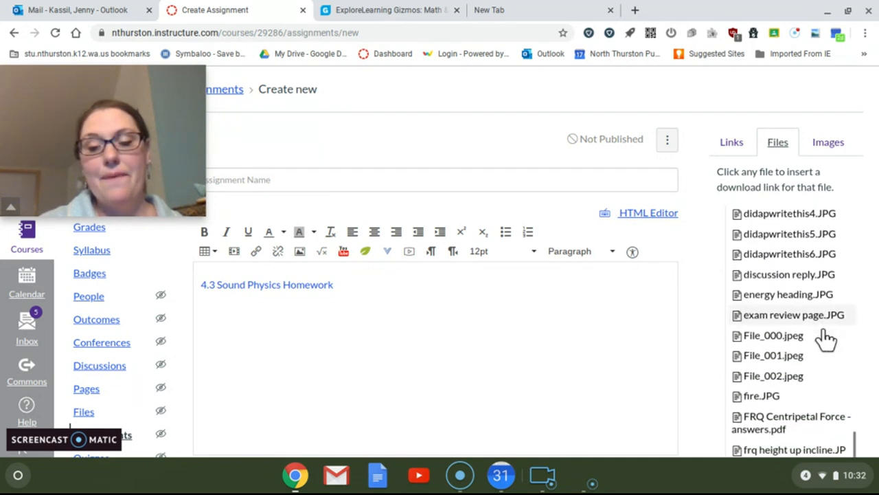
pyautogui.scroll(-2, 826, 336)
pyautogui.scroll(2, 827, 337)
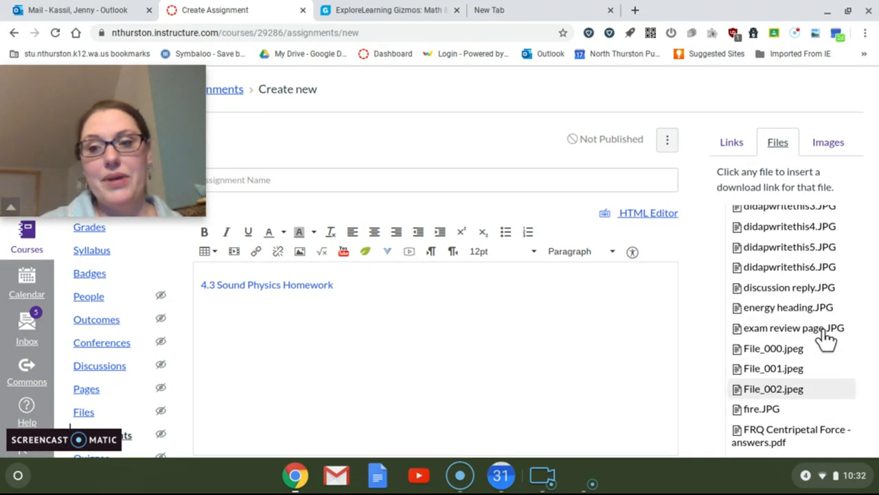
pyautogui.scroll(2, 826, 336)
pyautogui.scroll(-4, 827, 336)
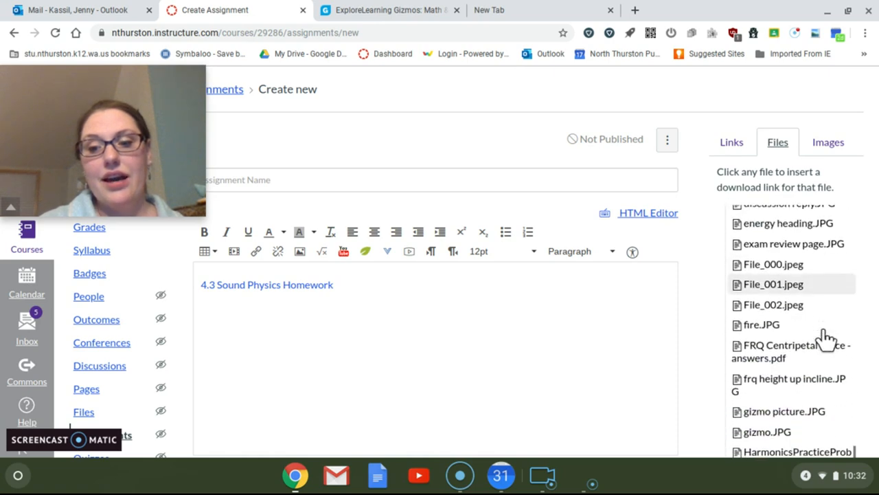
pyautogui.scroll(-4, 826, 336)
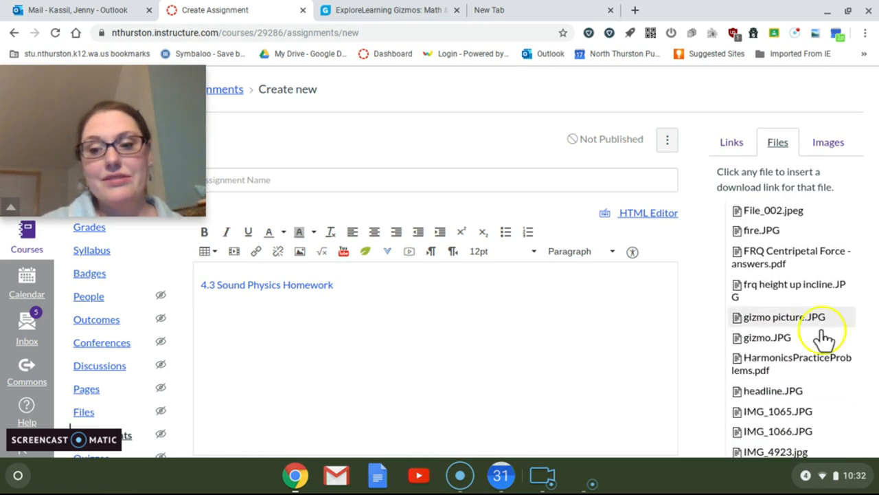
pyautogui.scroll(-6, 796, 351)
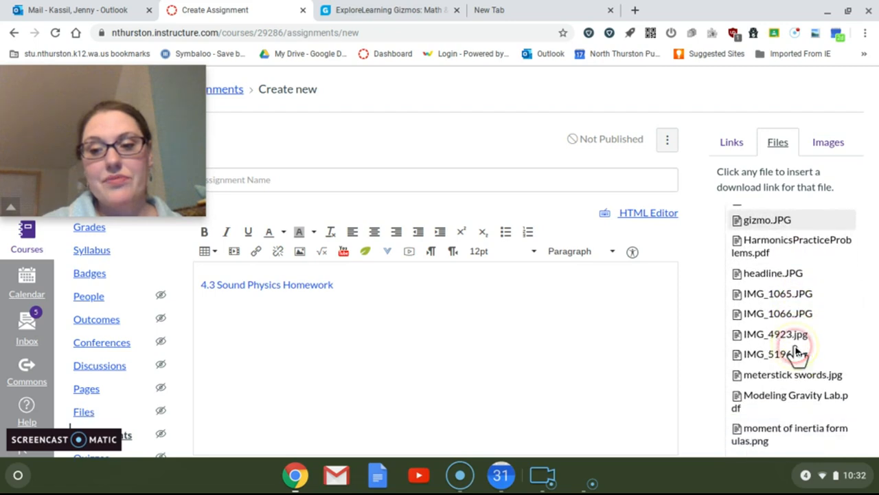
pyautogui.scroll(3, 795, 352)
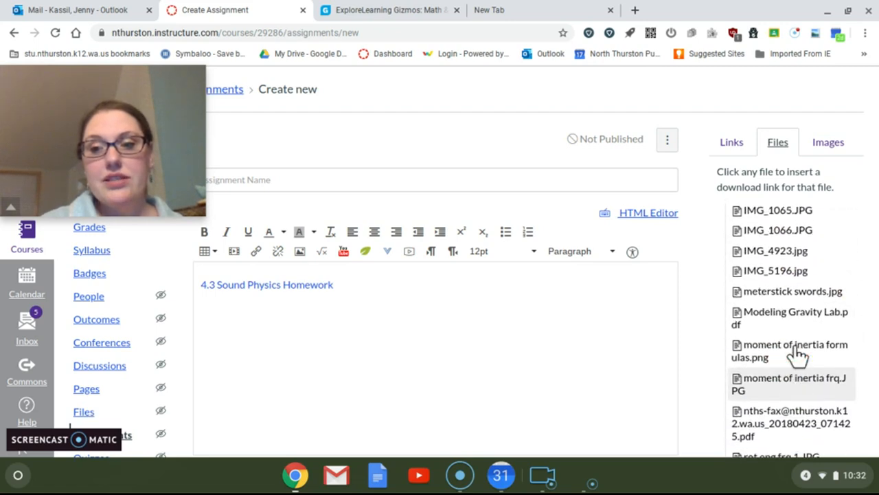
pyautogui.click(782, 274)
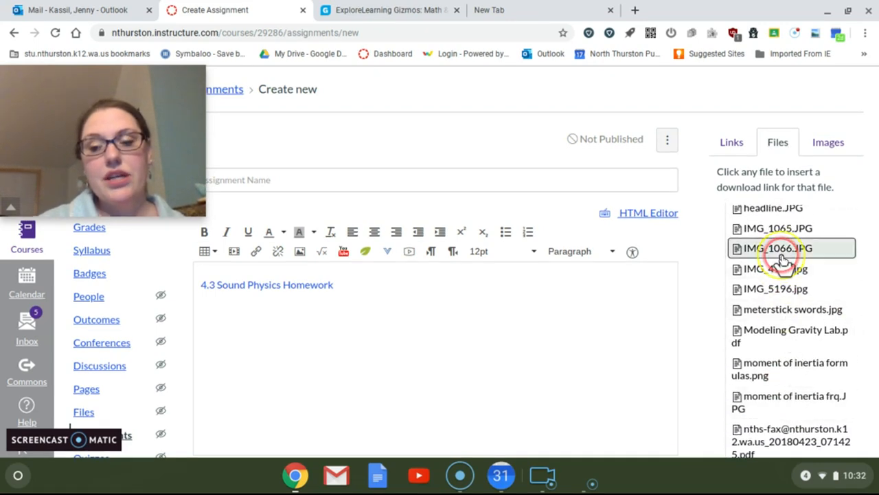
pyautogui.click(781, 258)
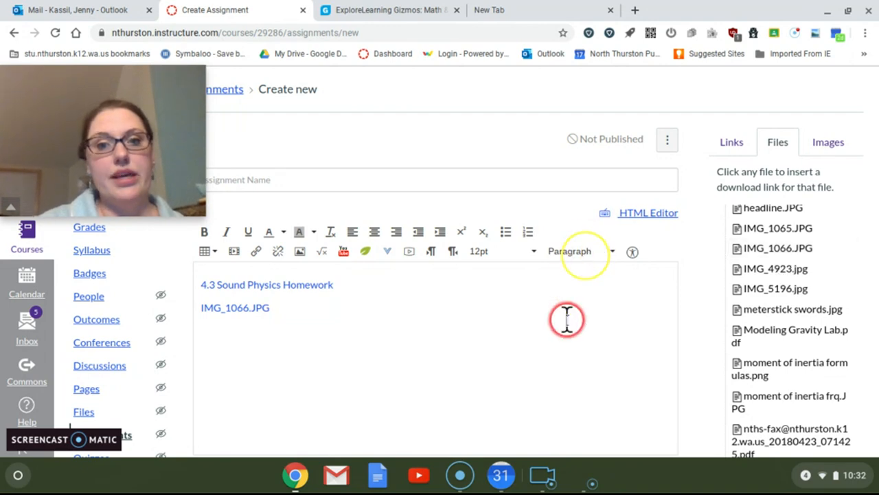
# Insert a download link to "chapter 1-introduction, measurement, estimating.pdf" from the Giancoli Text folder in the description
pyautogui.scroll(10, 813, 275)
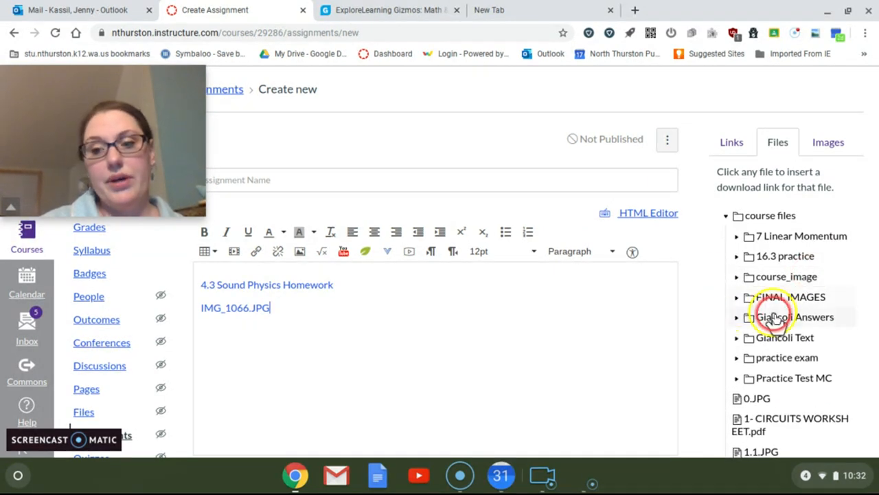
pyautogui.click(772, 340)
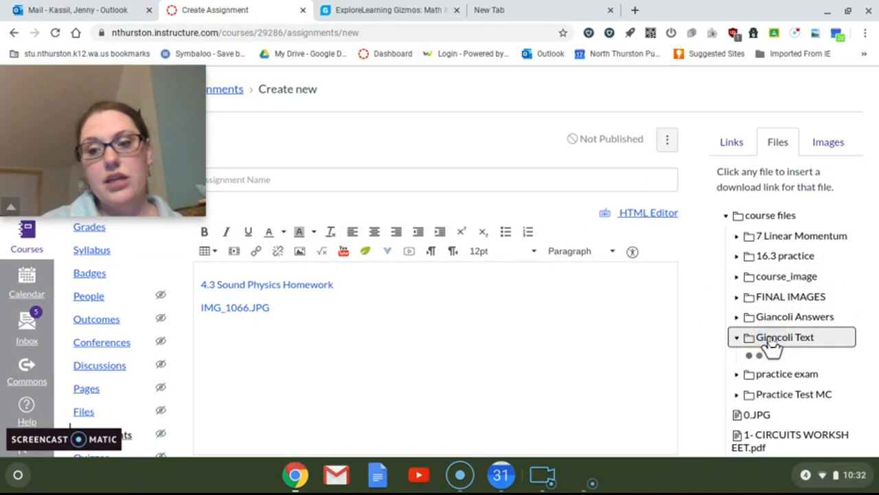
pyautogui.click(783, 373)
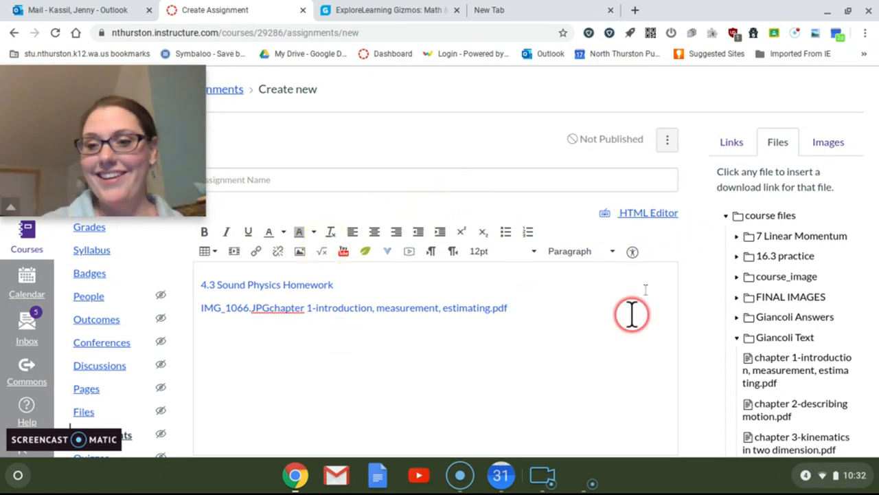
# Show the embeddable course images and clear all the inserted links from the assignment description
pyautogui.click(818, 140)
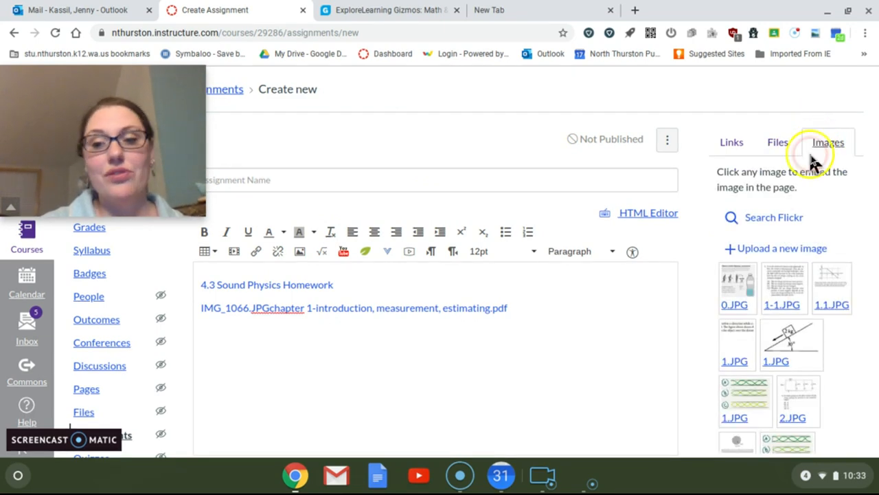
pyautogui.click(811, 203)
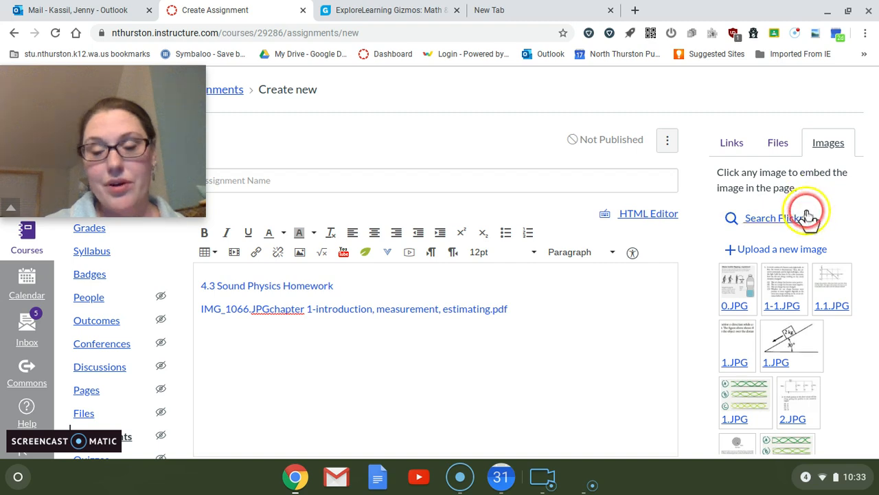
pyautogui.click(534, 324)
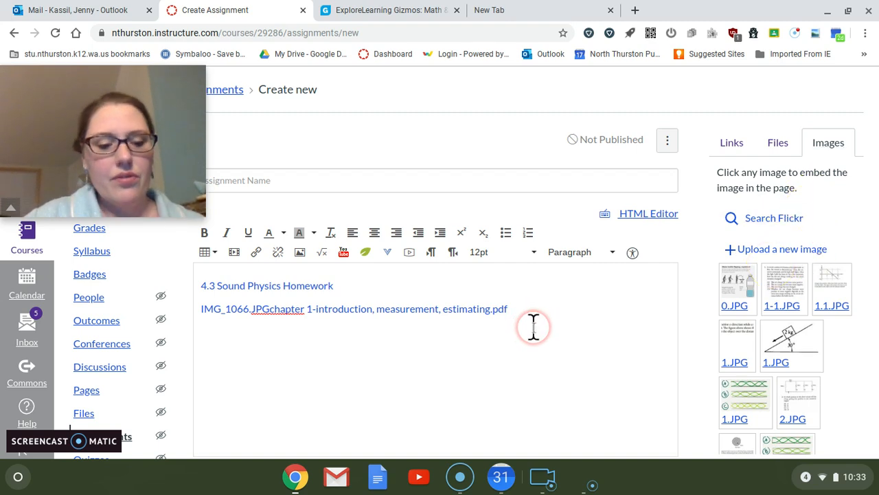
pyautogui.hotkey('ctrl', 'a')
pyautogui.press('BackSpace')
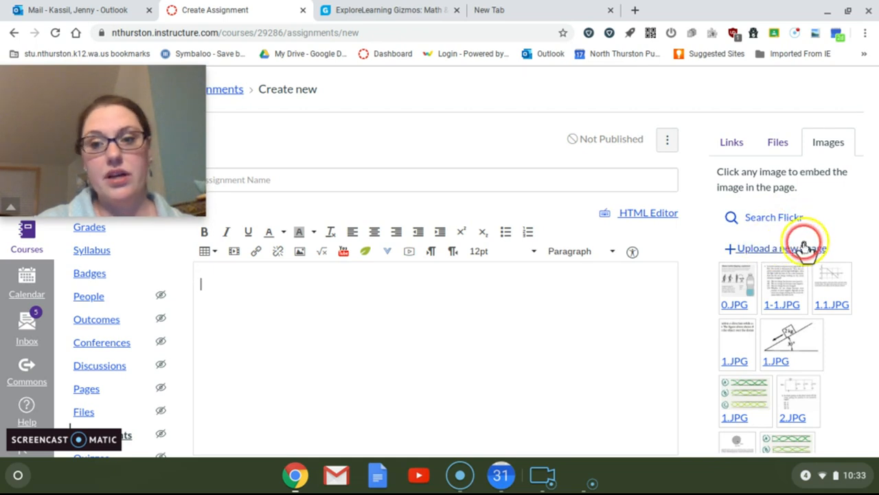
# Start uploading a new image and show the course folders available as its destination
pyautogui.click(752, 251)
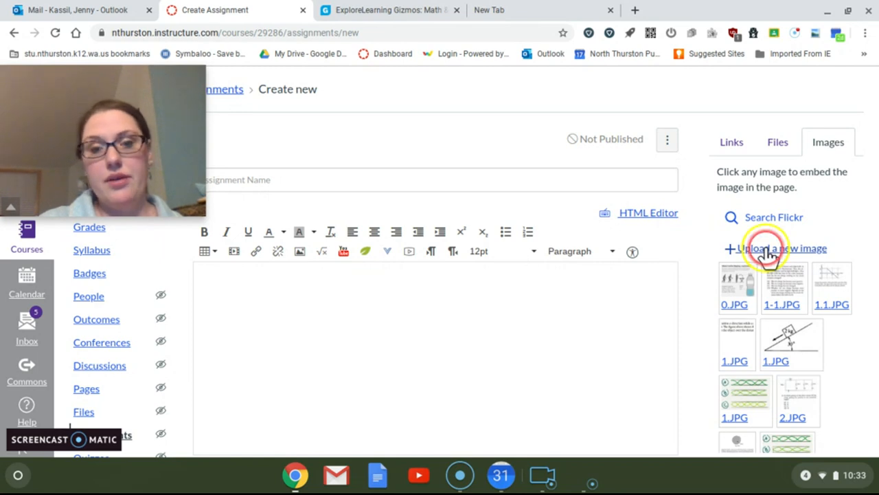
pyautogui.click(768, 253)
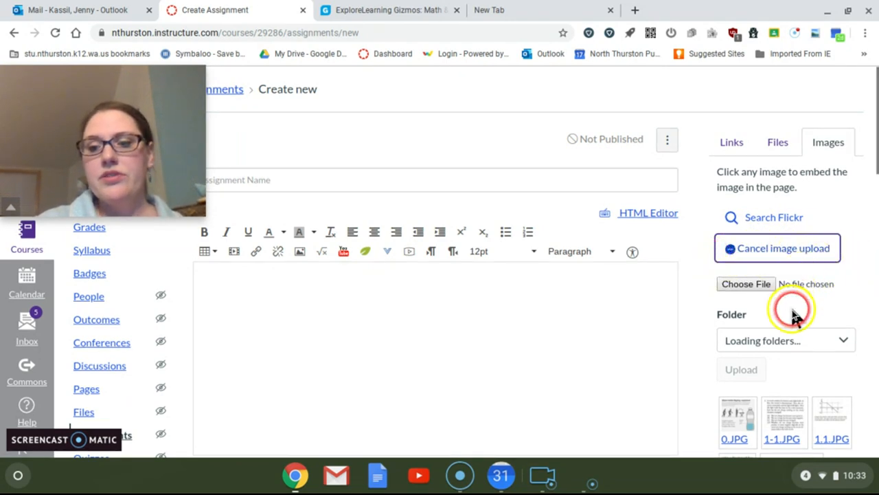
pyautogui.click(781, 346)
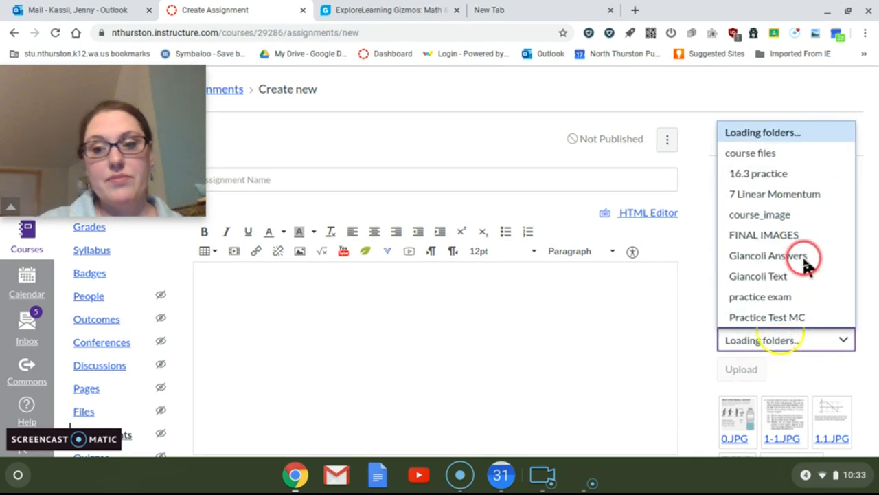
pyautogui.click(809, 348)
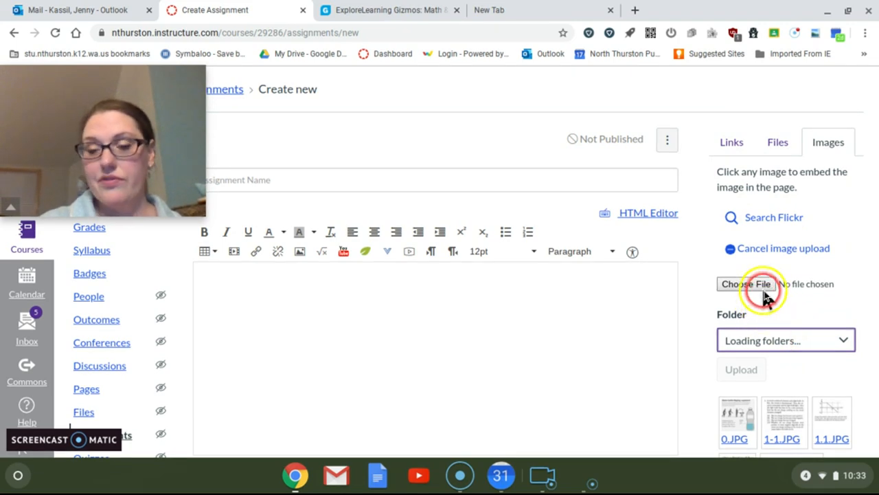
# Open the file chooser for the image upload and point out the Recent, My files and Downloads locations
pyautogui.click(742, 285)
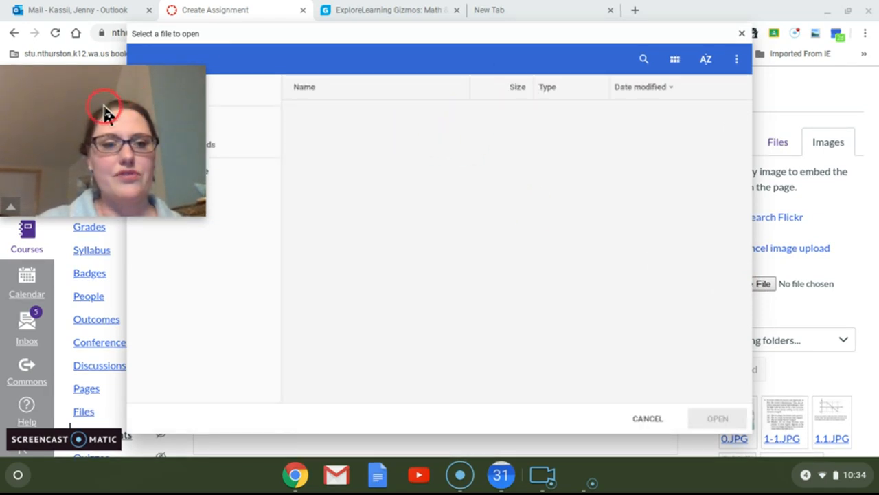
pyautogui.moveTo(104, 107); pyautogui.dragTo(767, 306)
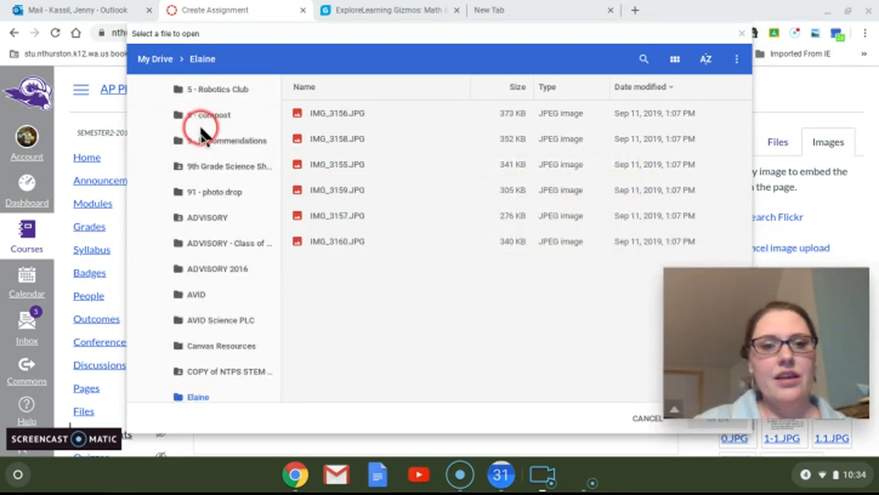
pyautogui.scroll(6, 197, 158)
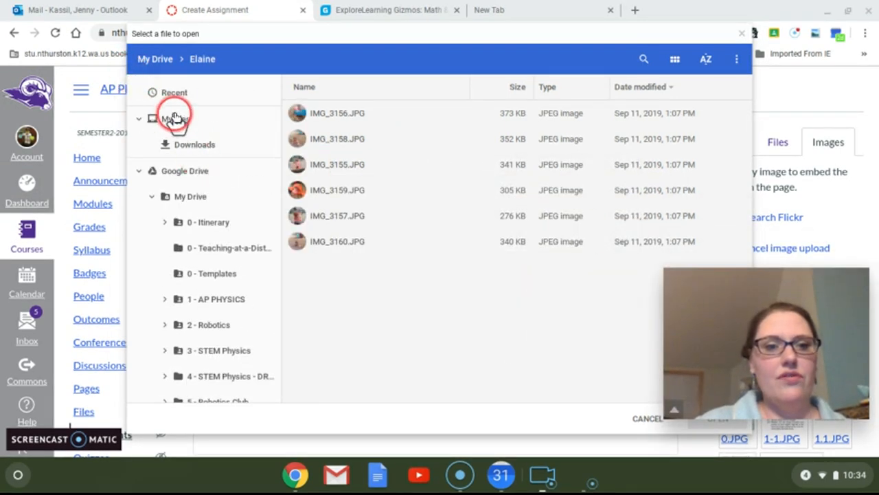
pyautogui.click(184, 147)
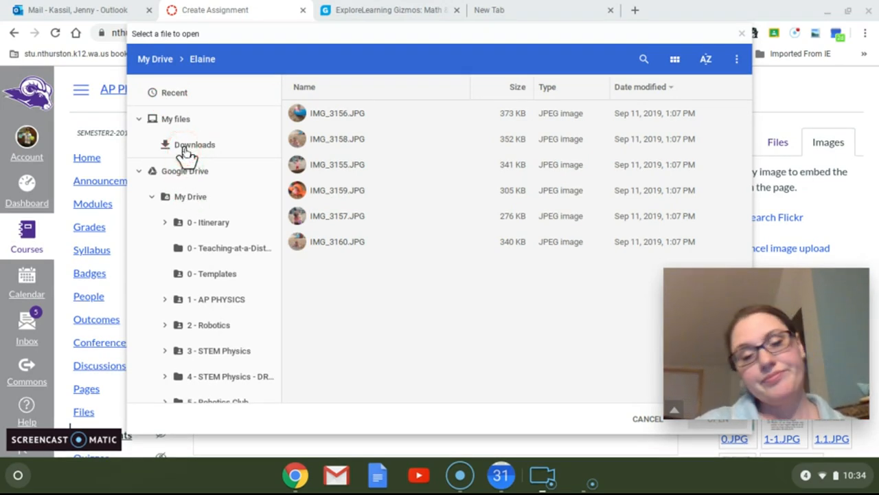
pyautogui.click(176, 120)
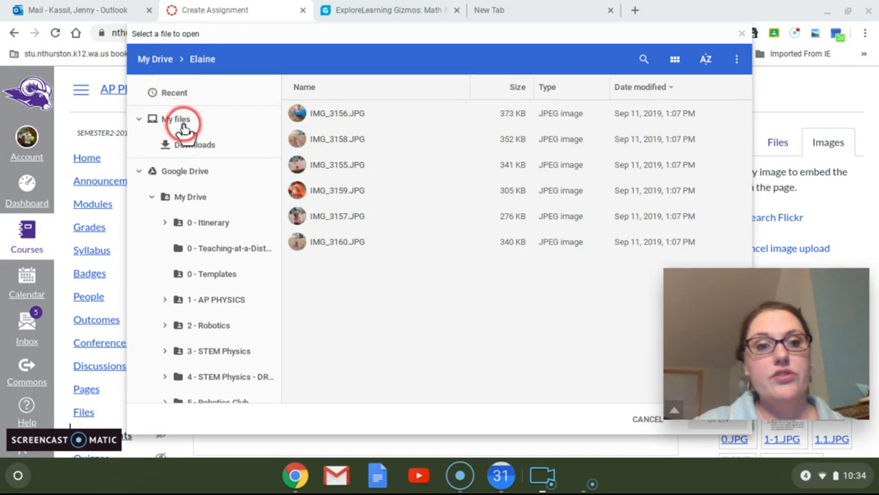
pyautogui.click(173, 95)
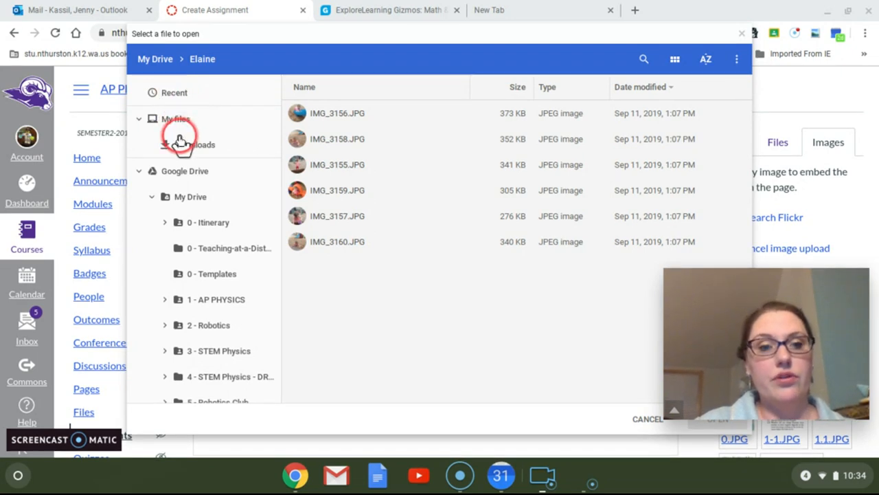
pyautogui.click(180, 123)
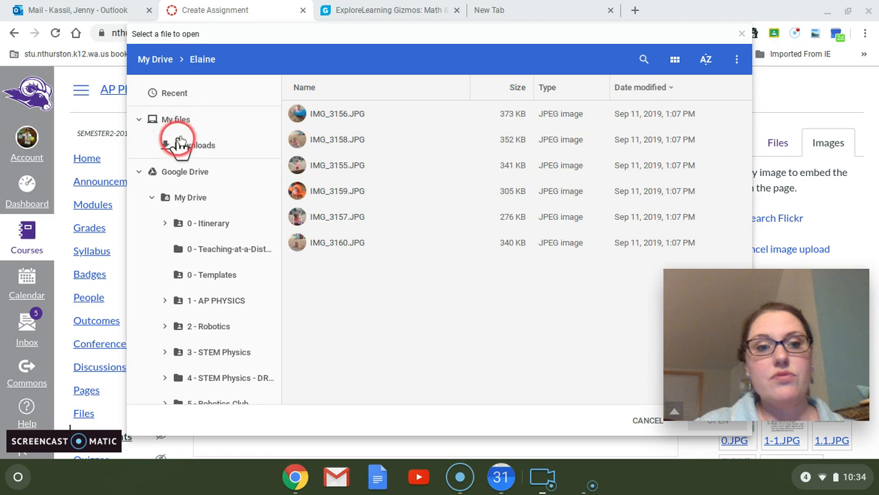
pyautogui.click(190, 145)
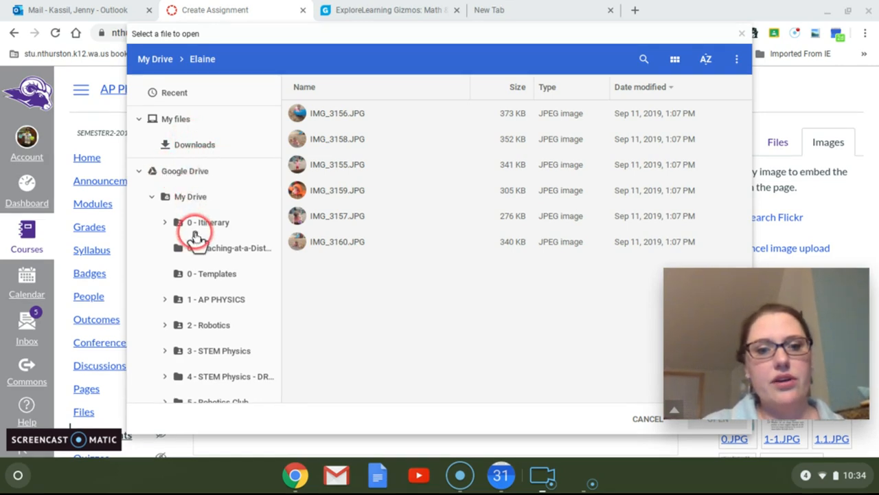
# Choose IMG_3156.JPG from the current My Drive photo folder as the image to upload
pyautogui.scroll(-1, 209, 271)
pyautogui.scroll(-8, 209, 271)
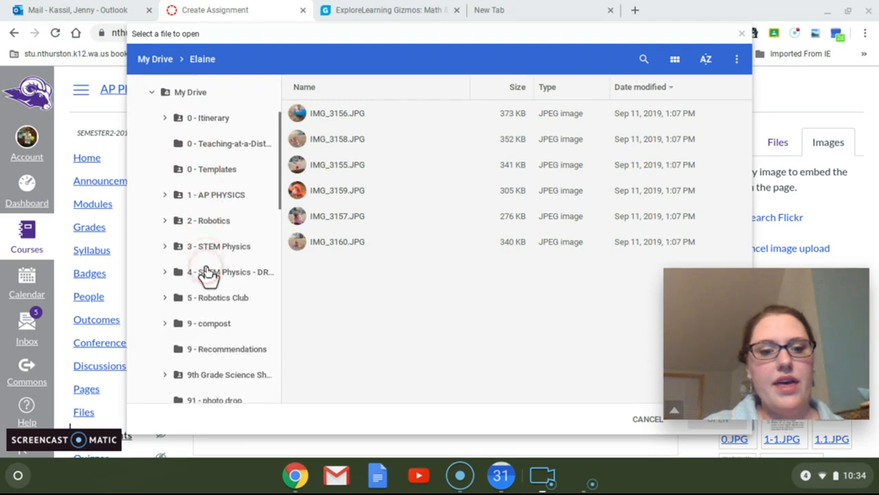
pyautogui.scroll(-5, 210, 273)
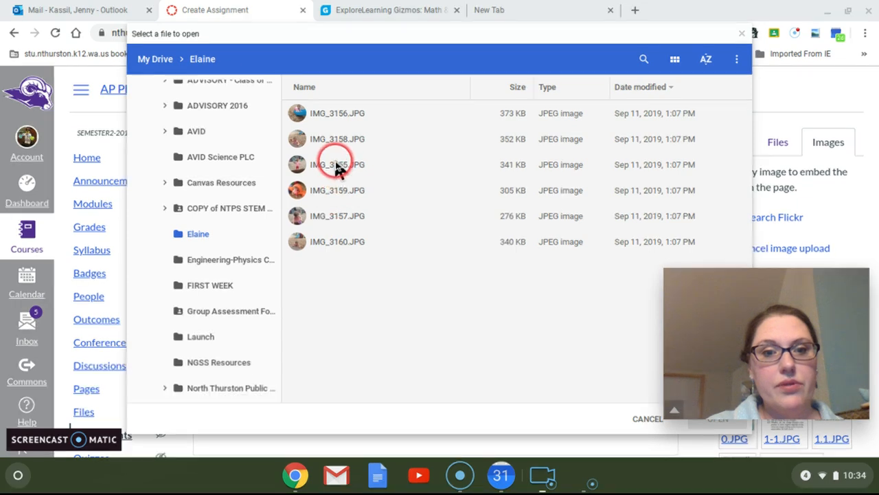
pyautogui.click(333, 121)
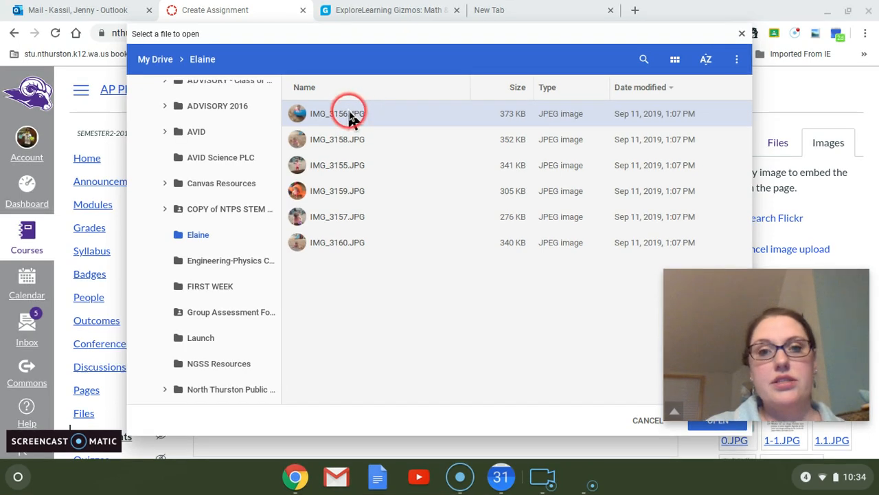
pyautogui.doubleClick(342, 117)
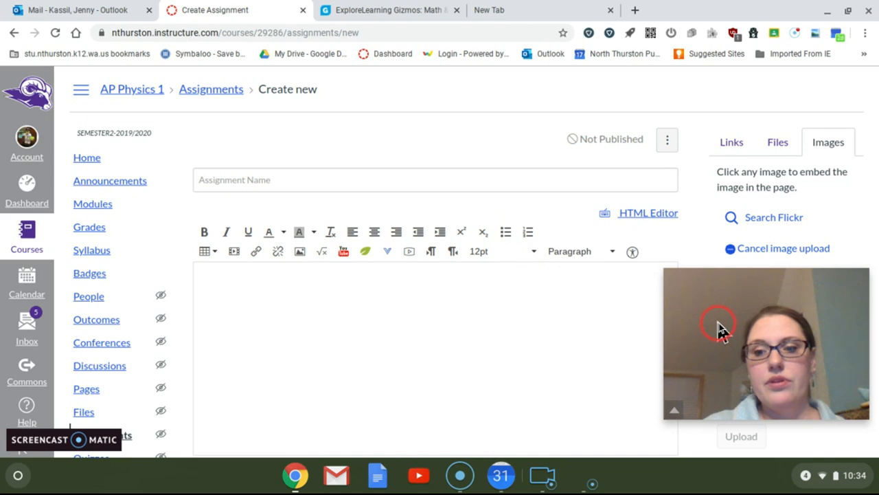
# Examine the alternative text field for the chosen image and its suggested entries
pyautogui.moveTo(719, 327); pyautogui.dragTo(61, 132)
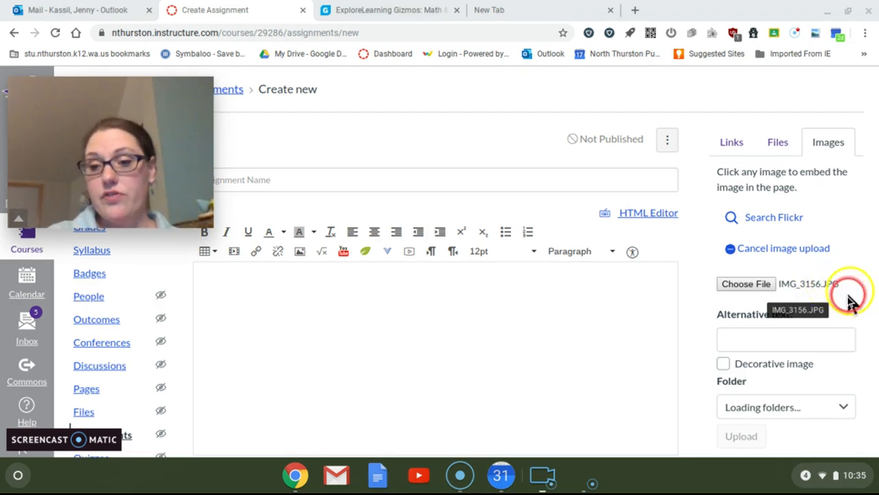
pyautogui.click(801, 347)
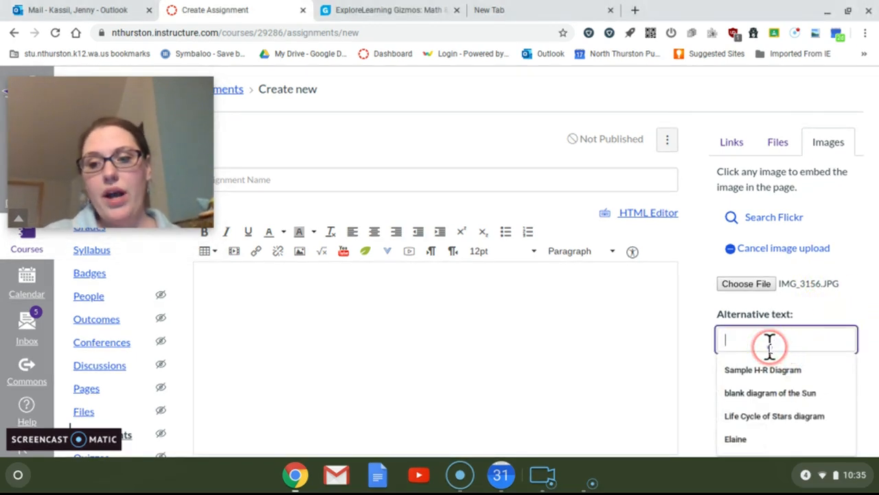
pyautogui.click(829, 326)
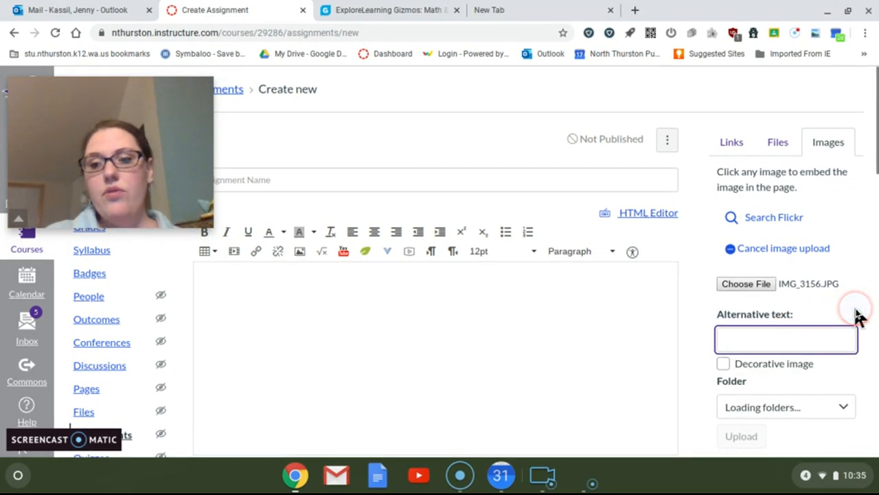
pyautogui.scroll(-1, 855, 312)
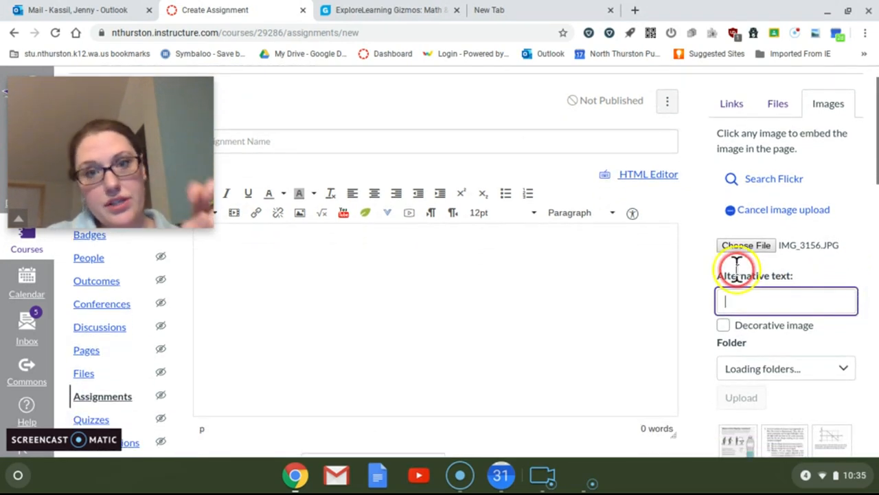
pyautogui.click(737, 299)
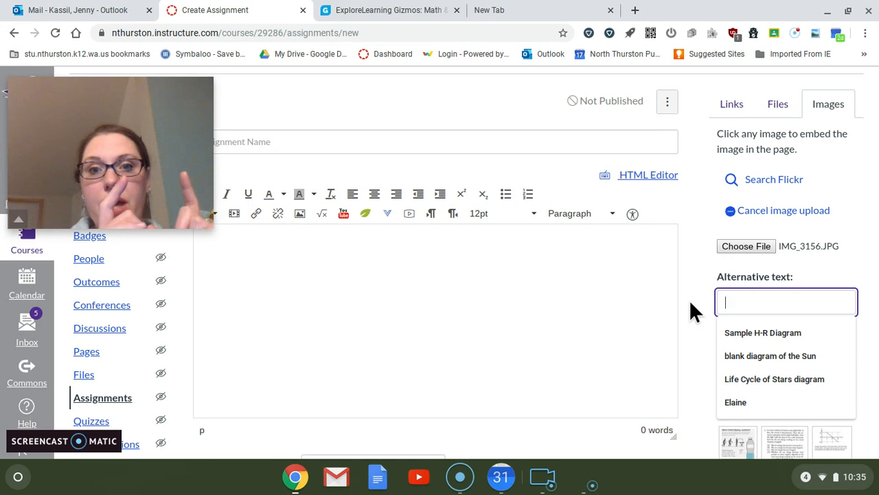
pyautogui.click(730, 292)
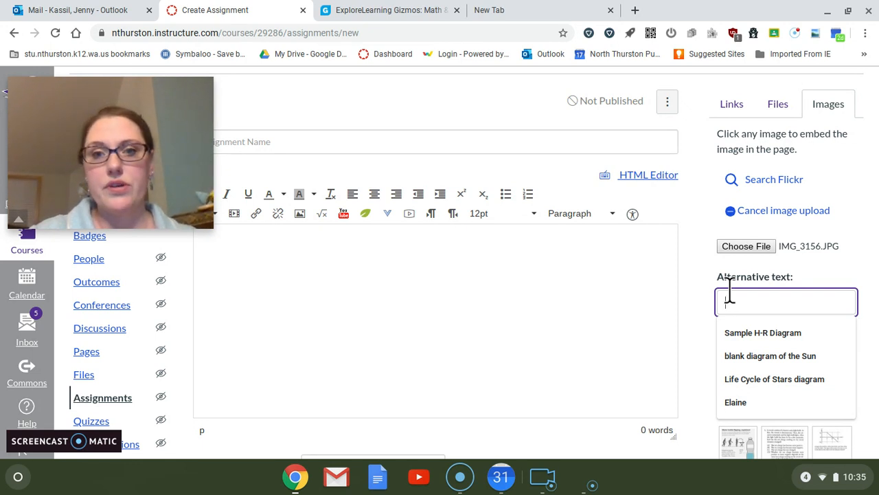
pyautogui.click(729, 294)
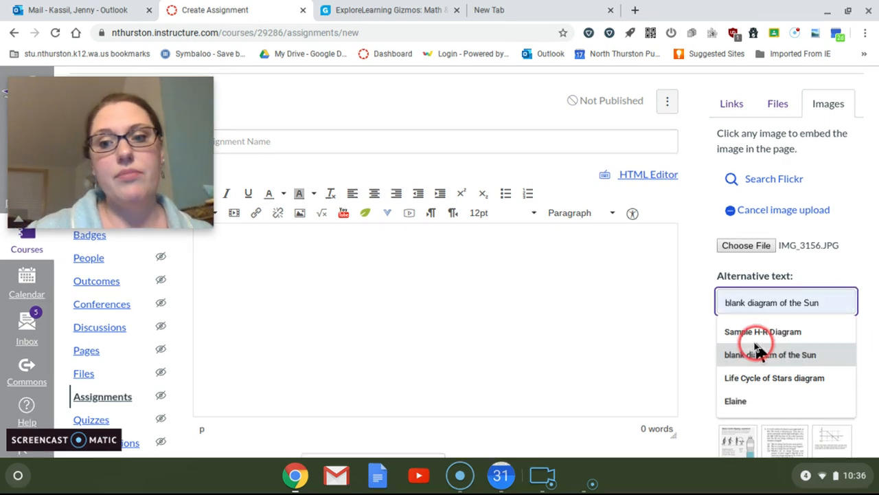
pyautogui.click(710, 270)
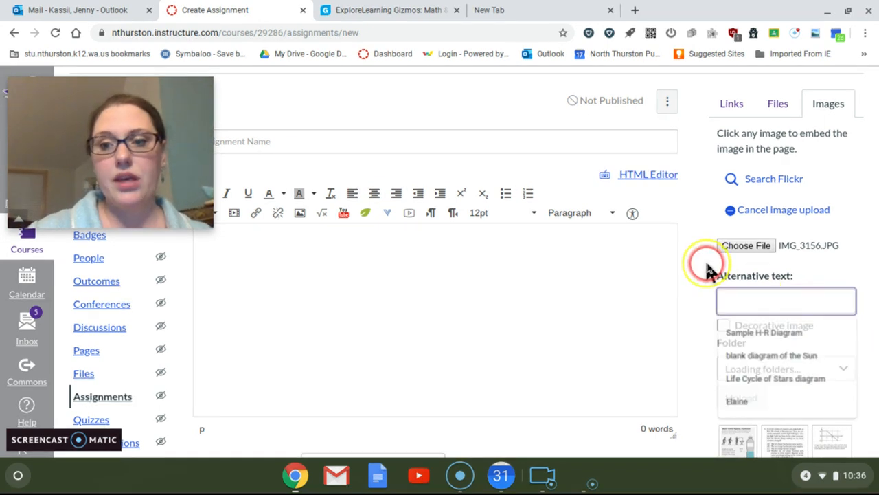
# Set the image's alternative text to the child's first name followed by "on the slide"
pyautogui.click(756, 304)
pyautogui.write('Wkub===')
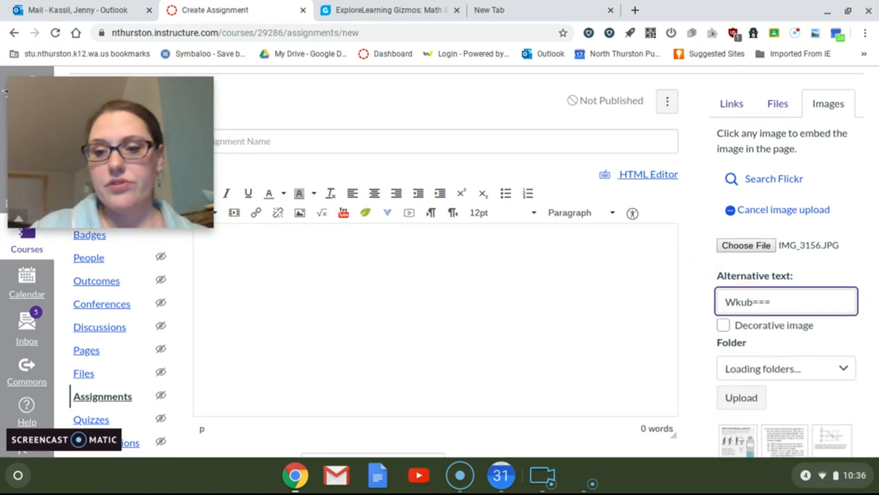
pyautogui.write('Elaine on the slid')
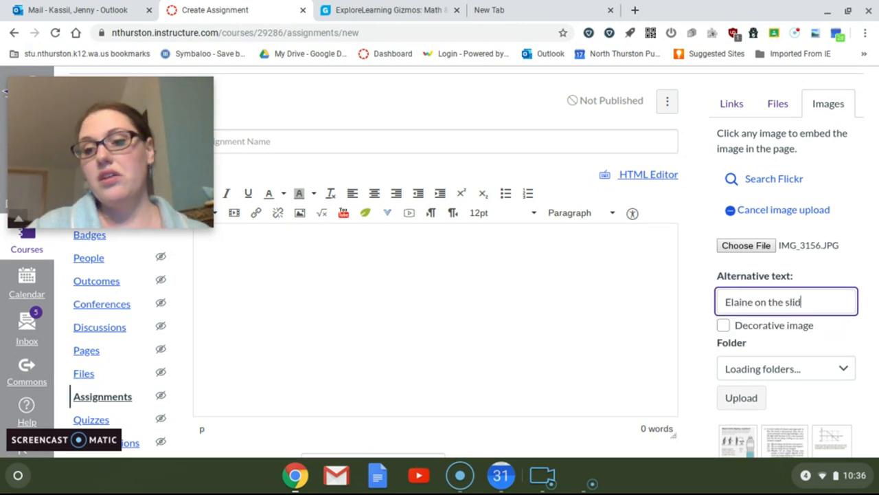
pyautogui.write('e')
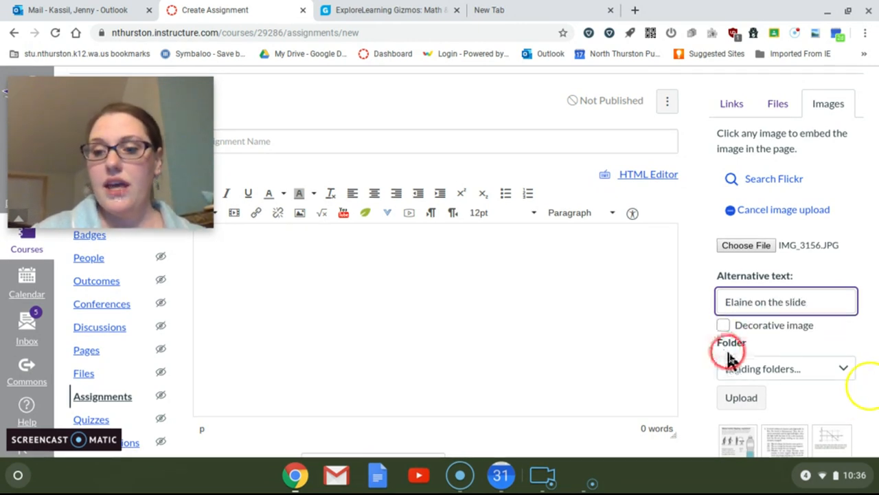
# Check the destination folder list and upload IMG_3156.JPG so it is embedded in the assignment description
pyautogui.click(742, 397)
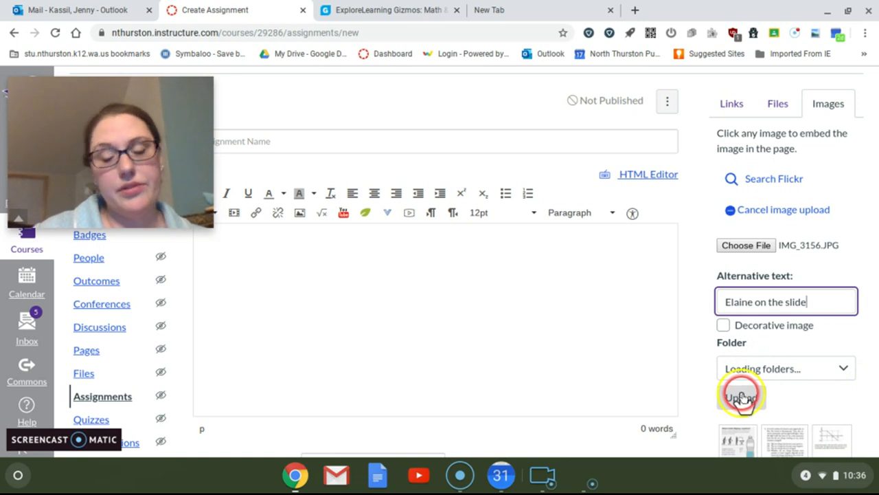
pyautogui.click(766, 370)
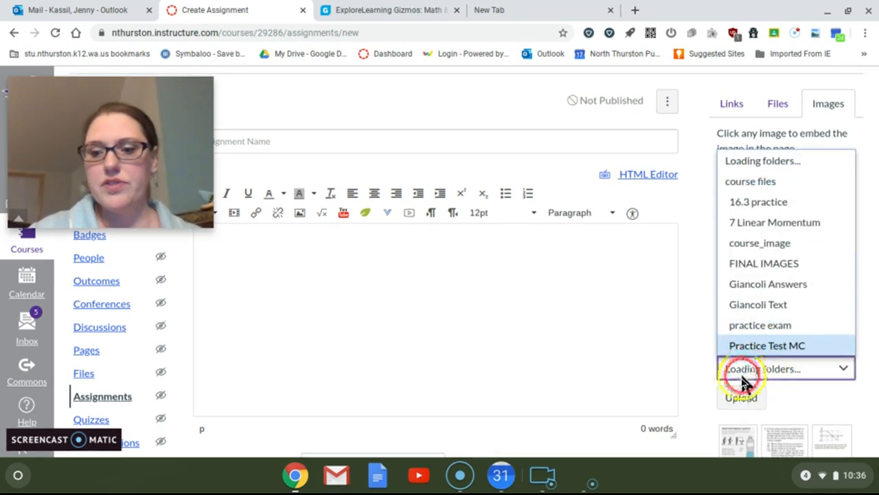
pyautogui.click(741, 397)
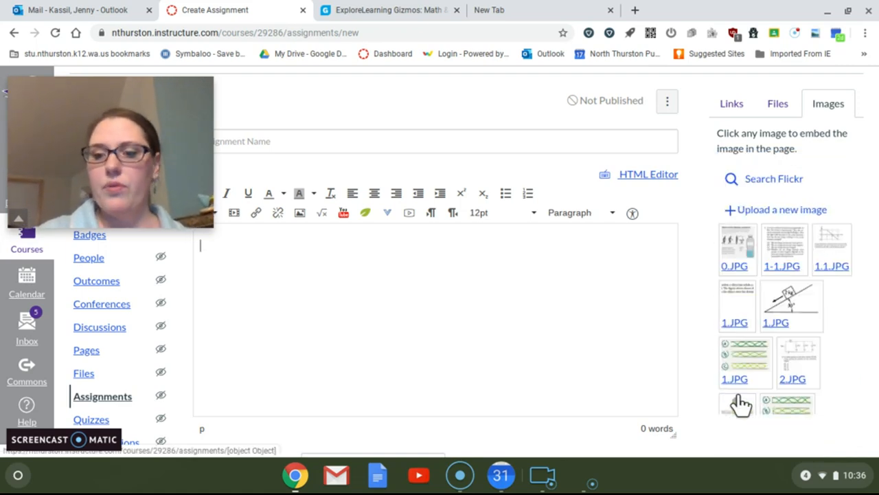
pyautogui.click(738, 404)
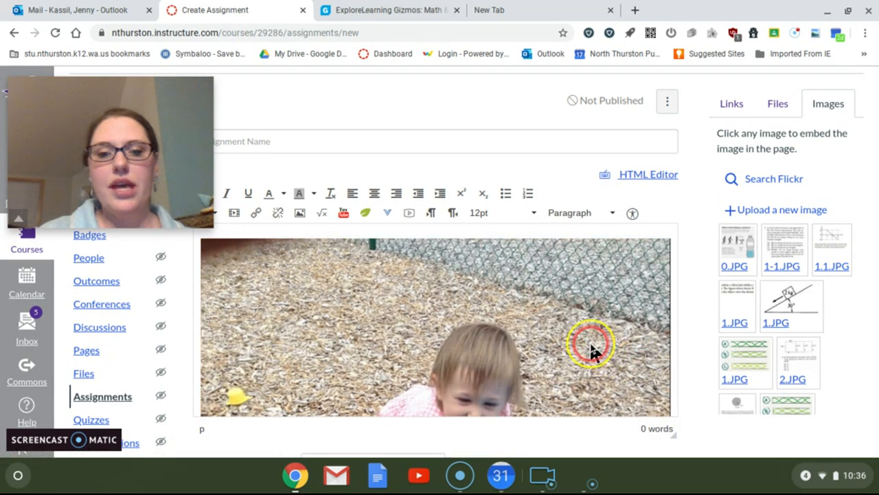
# Shrink the embedded photo proportionally to about 60% of the description editor's width
pyautogui.scroll(-1, 592, 350)
pyautogui.scroll(-1, 592, 349)
pyautogui.scroll(-2, 591, 311)
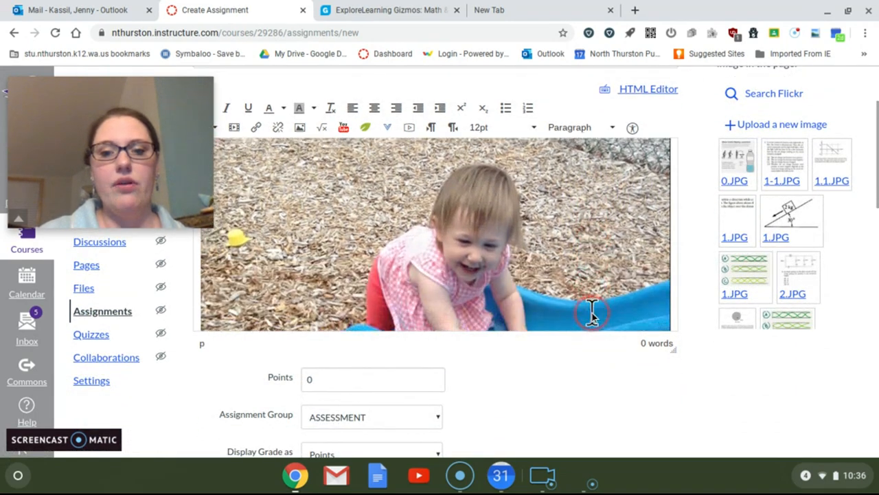
pyautogui.scroll(3, 592, 310)
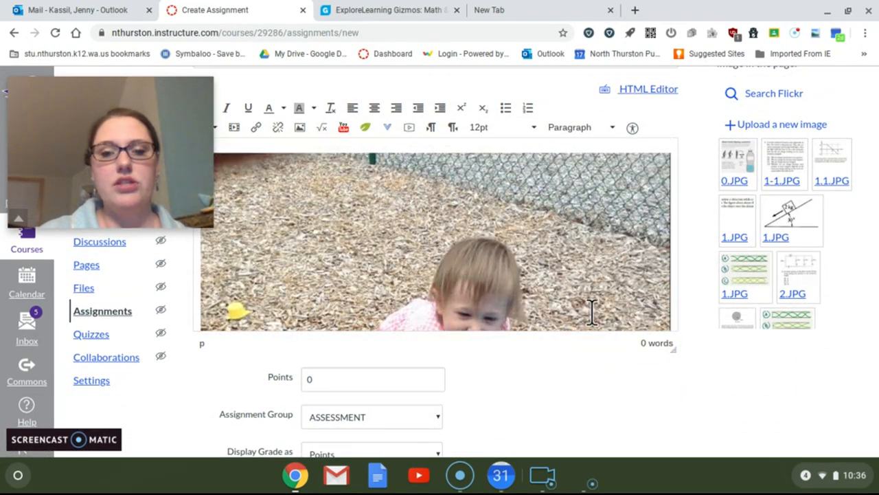
pyautogui.click(592, 311)
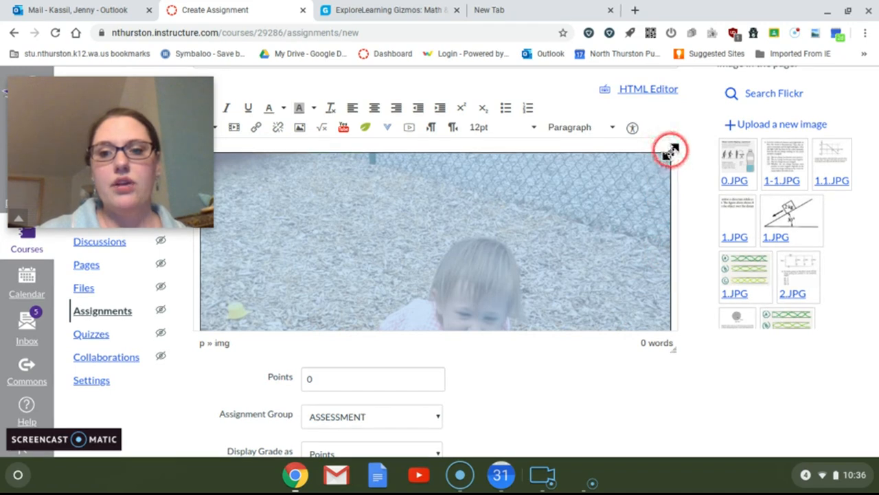
pyautogui.moveTo(671, 152); pyautogui.dragTo(490, 212)
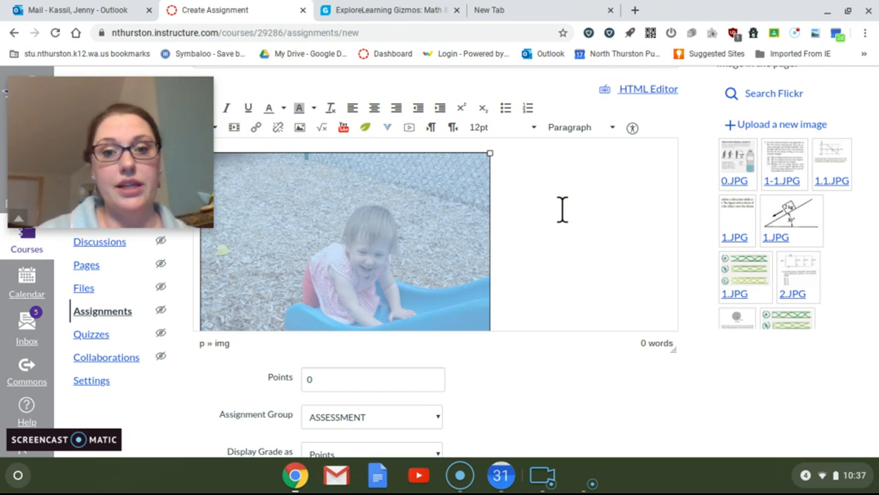
# Start another new image upload for the assignment description and open the file chooser
pyautogui.scroll(1, 562, 210)
pyautogui.moveTo(69, 111); pyautogui.dragTo(514, 271)
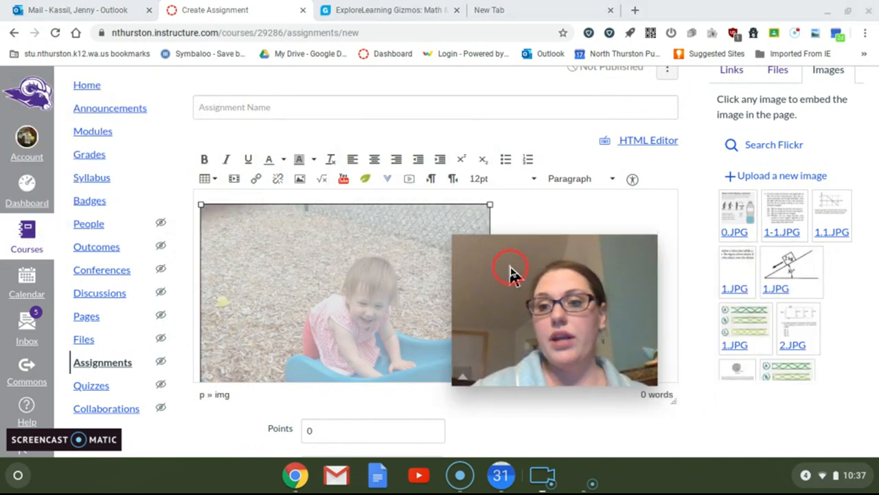
pyautogui.scroll(1, 728, 216)
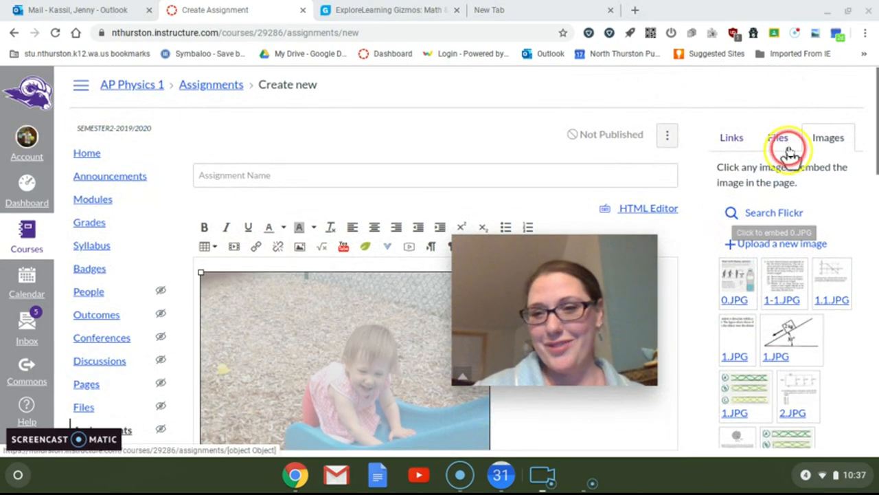
pyautogui.click(777, 246)
pyautogui.click(759, 281)
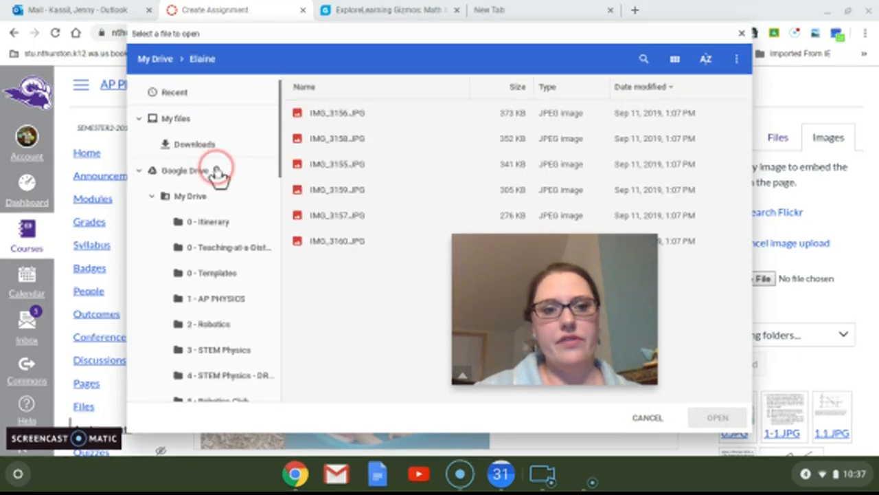
# Browse the recent files and the My files location, and open its Downloads folder to look for an image
pyautogui.click(167, 90)
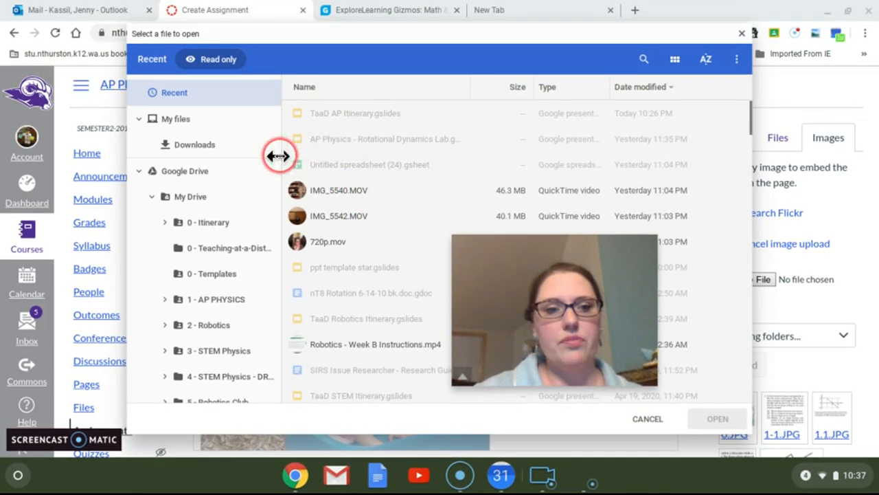
pyautogui.click(175, 121)
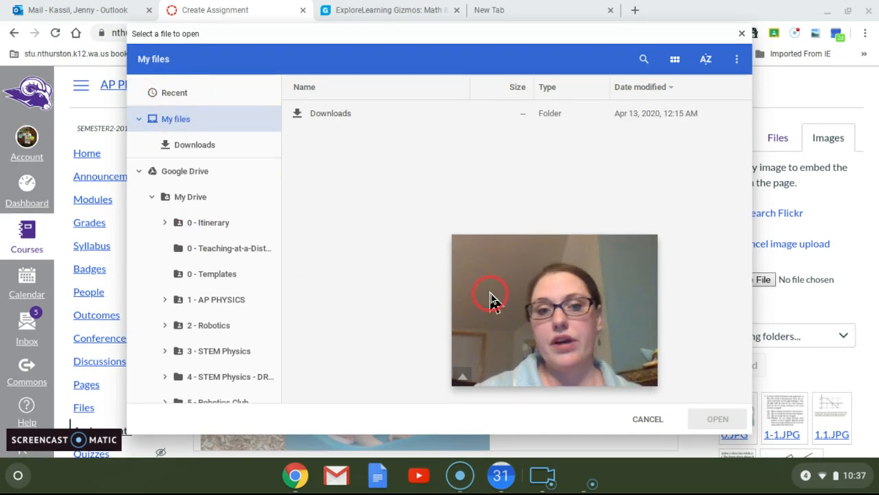
pyautogui.click(206, 147)
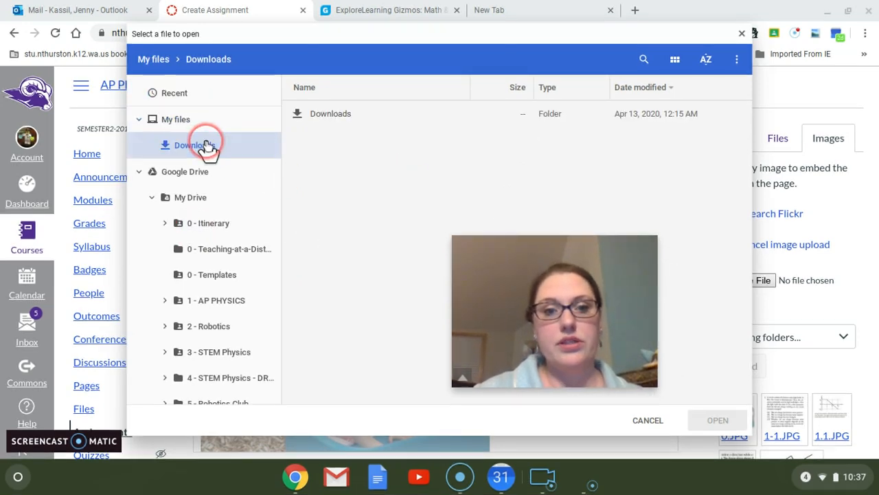
pyautogui.click(316, 118)
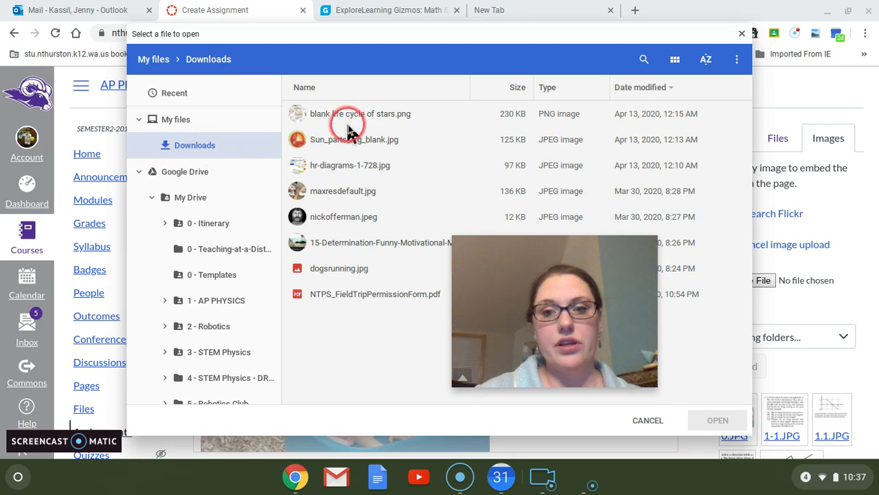